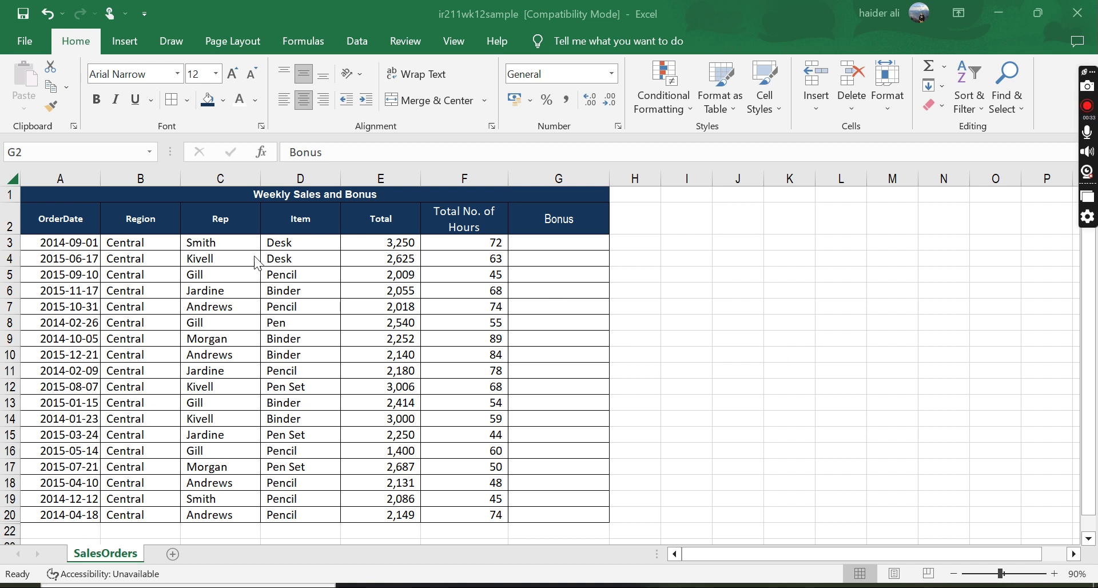
Fill the Rep cells C3:C20 with yellow.
drag(232, 243, 243, 514)
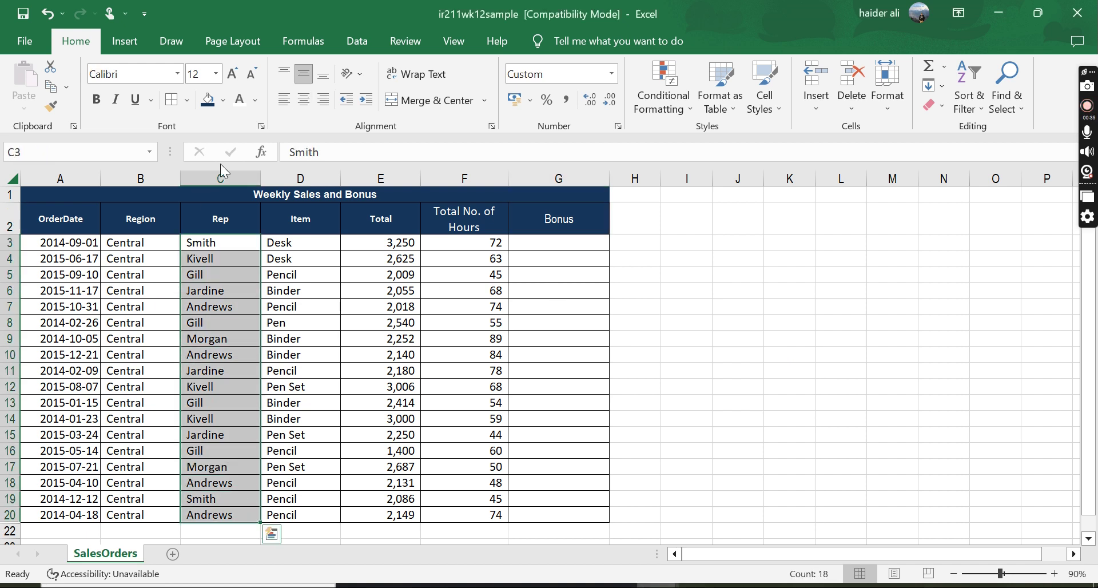
click(224, 102)
click(250, 235)
Examine the data in the Item, Total and Total No. of Hours columns, rows 3 to 20.
drag(306, 237, 314, 515)
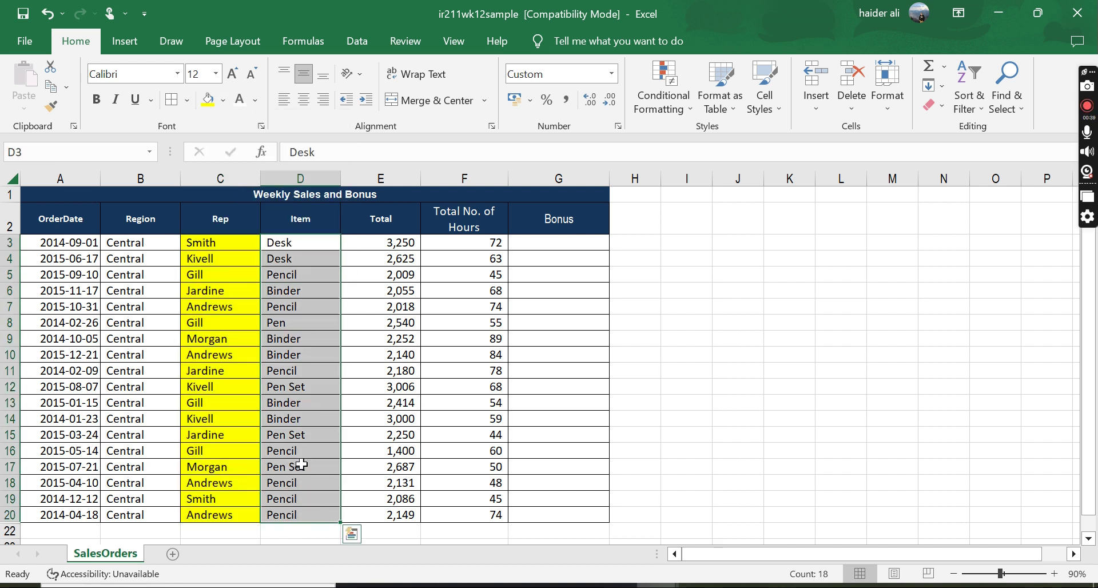
drag(376, 243, 392, 504)
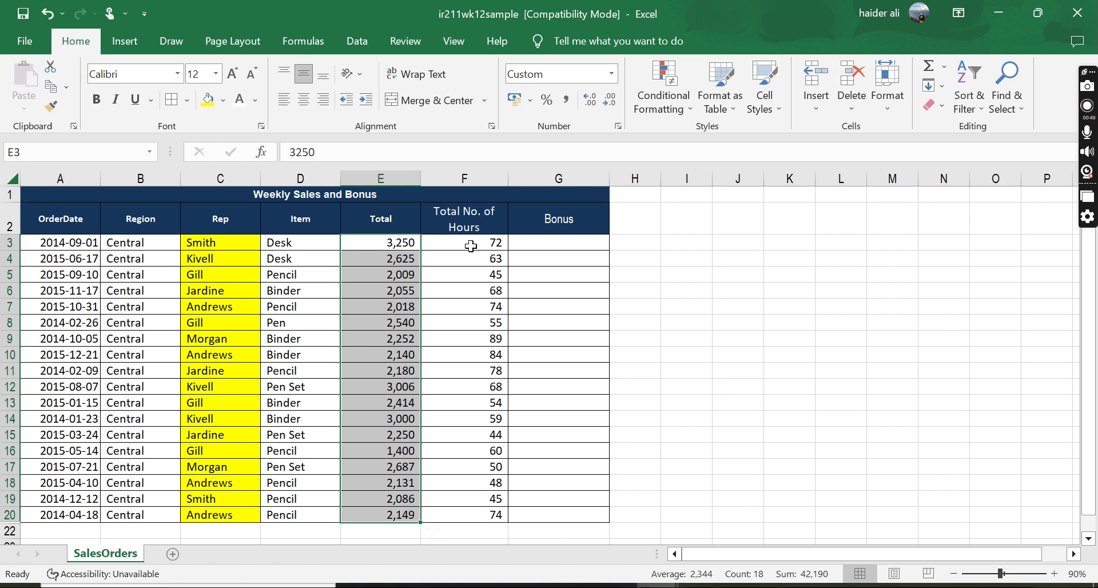
drag(471, 246, 479, 514)
Remove the yellow fill from the Rep cells C3:C20.
click(228, 241)
drag(231, 261, 233, 517)
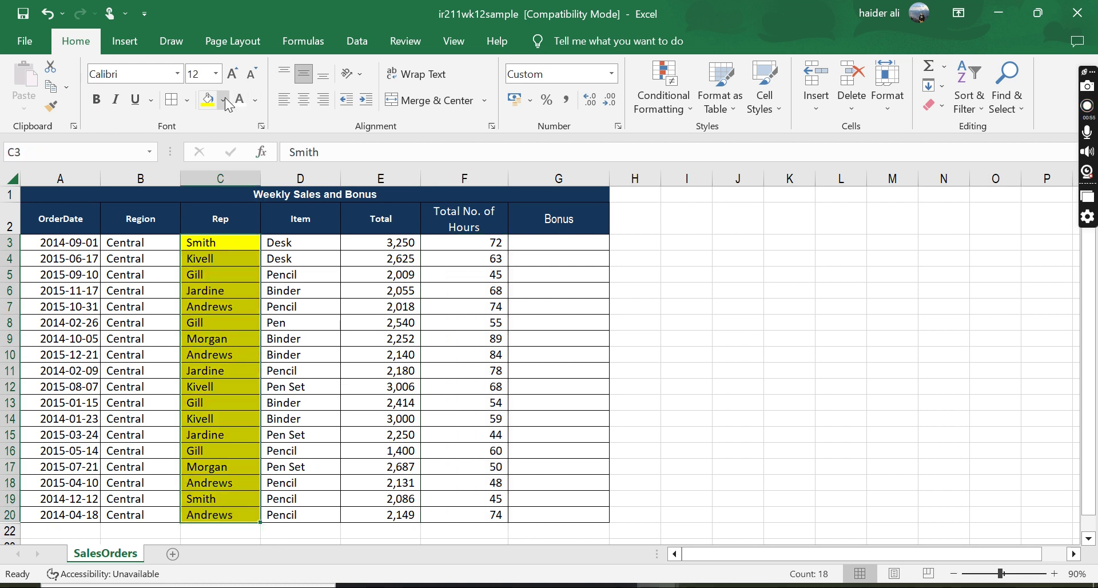
click(224, 101)
click(272, 249)
click(341, 274)
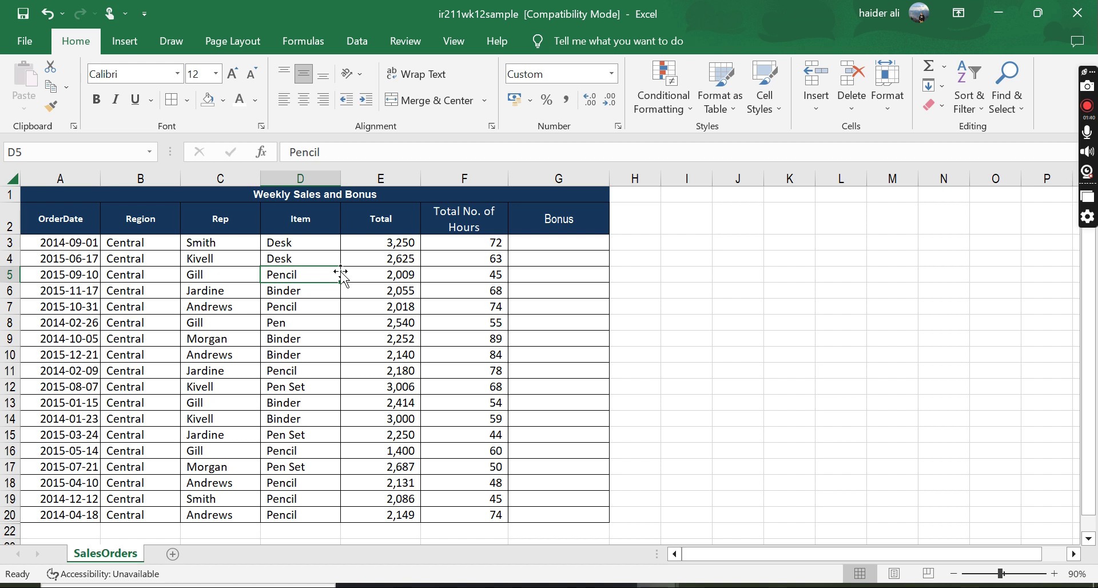
Start an IF formula in G3 that tests E3>2000 and returns E3*15% when true.
click(562, 243)
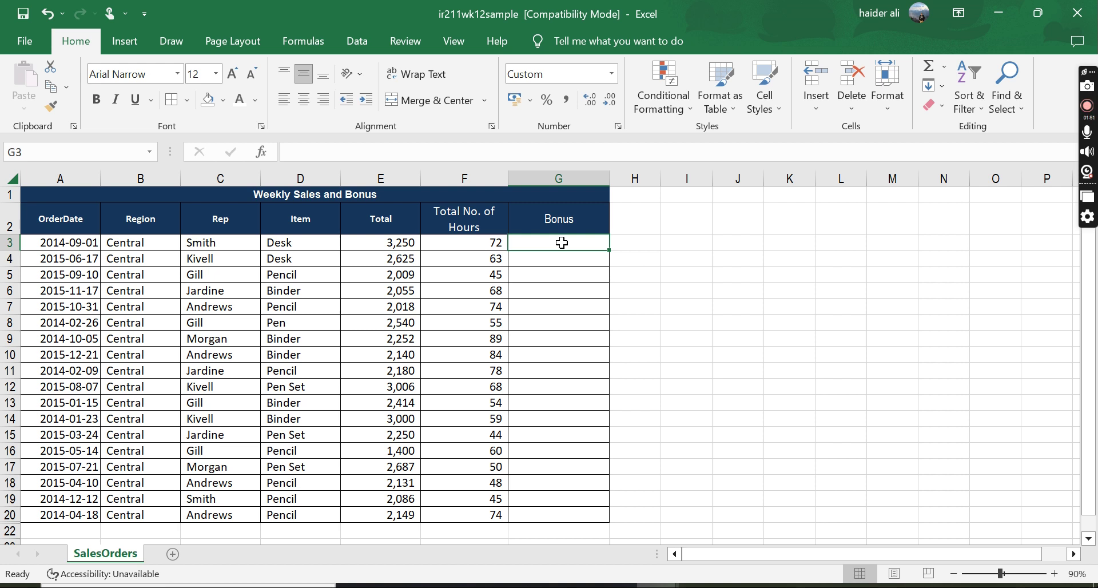
text(=IF)
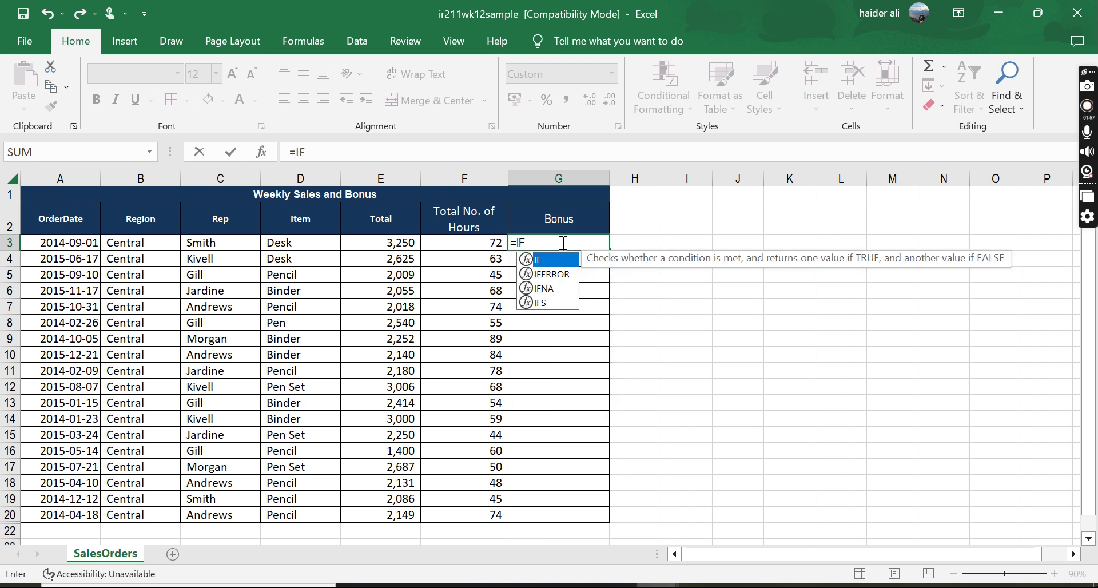
double_click(557, 260)
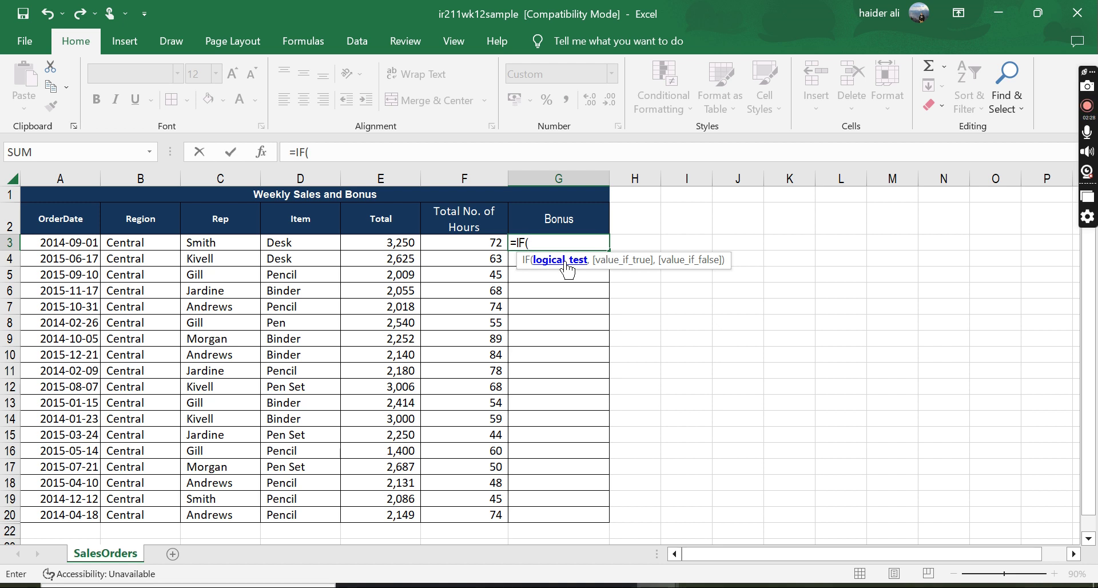
click(393, 242)
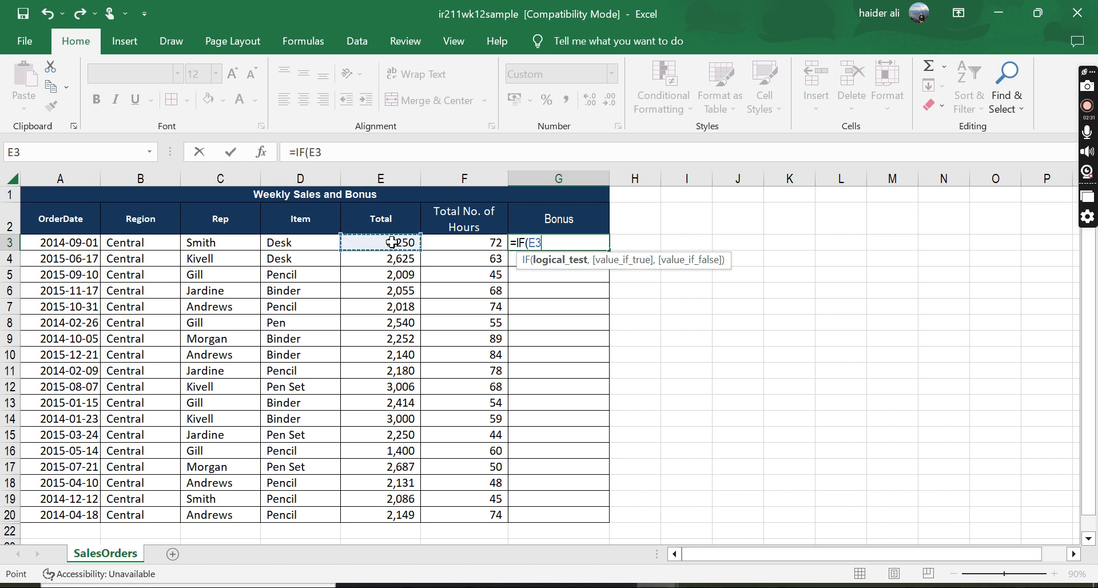
text(>2000)
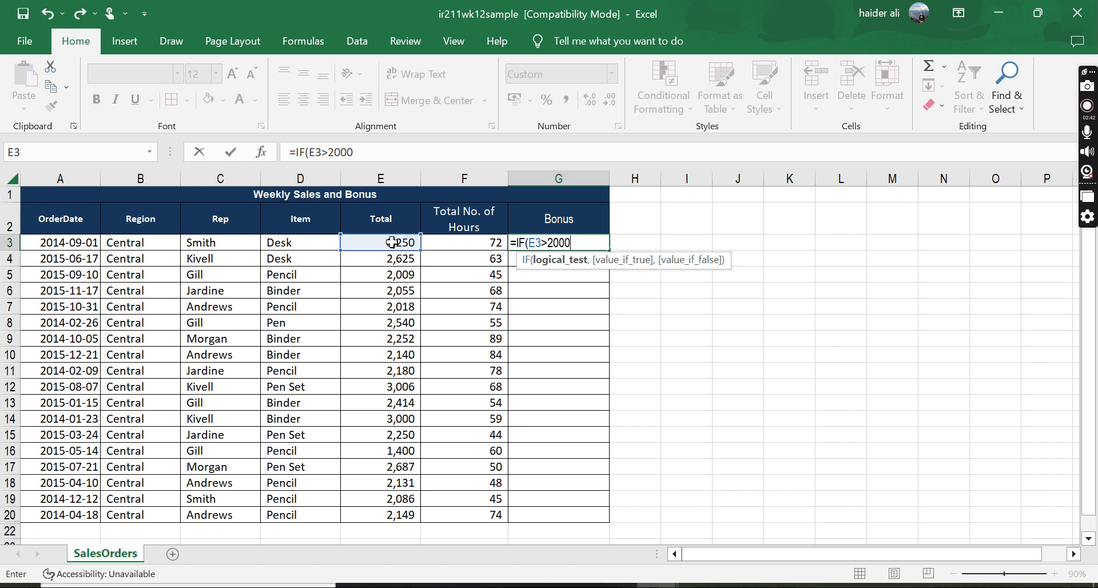
text(,)
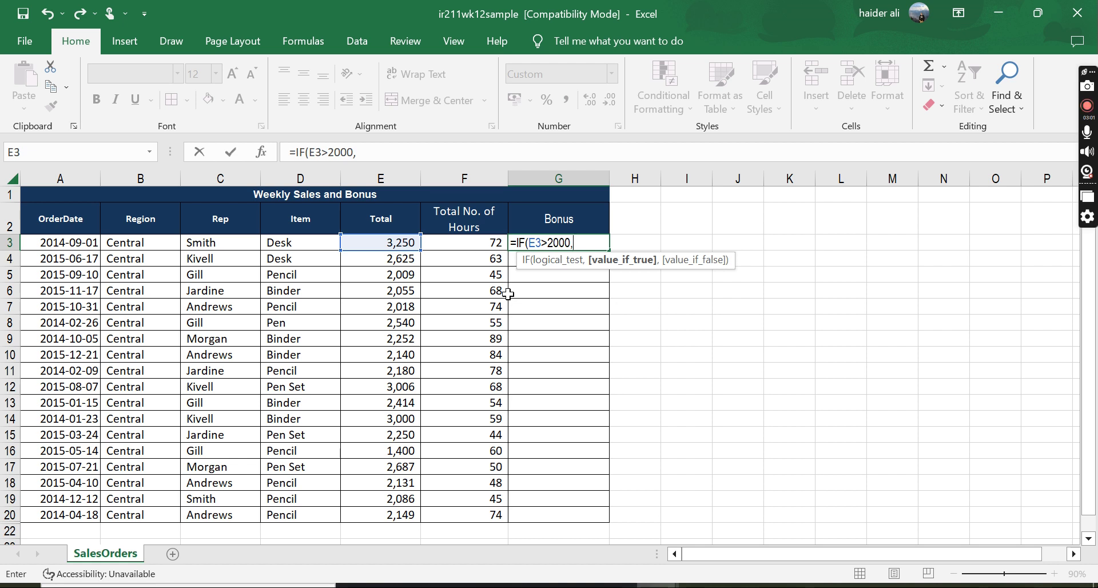
click(406, 244)
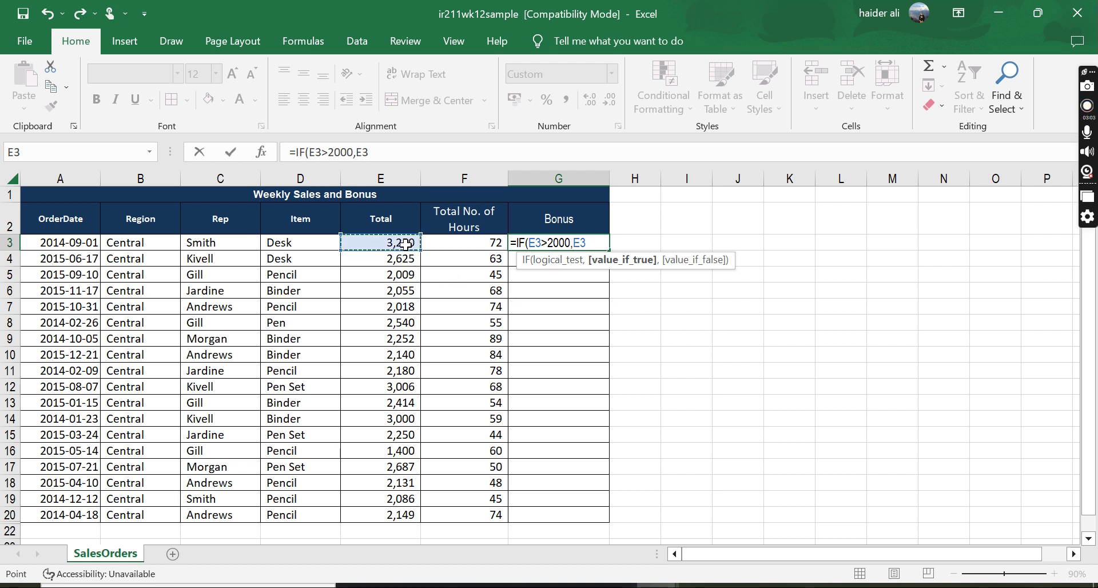
text(*15%)
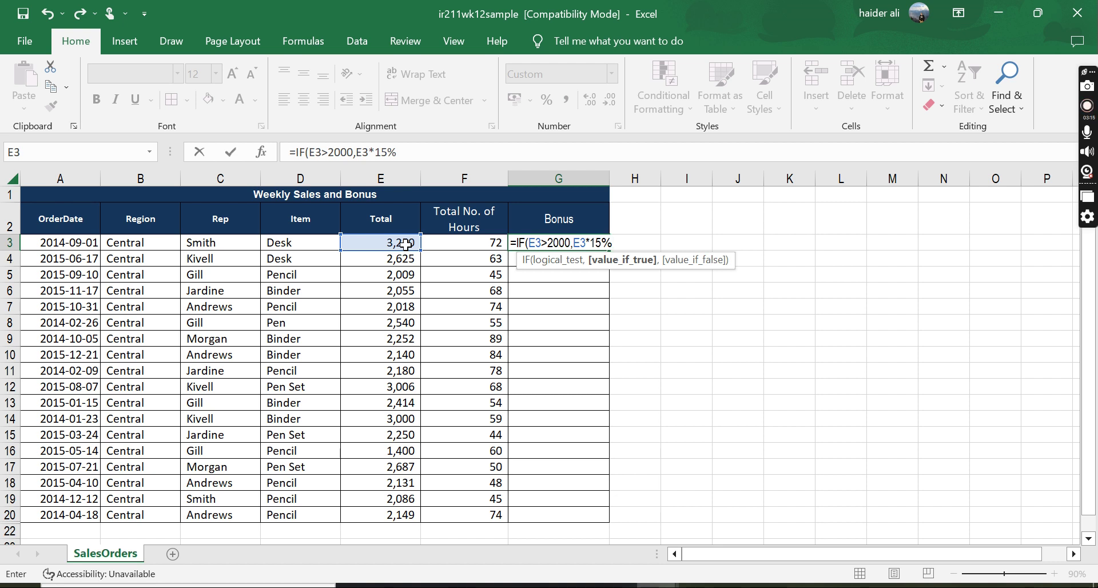
text(,)
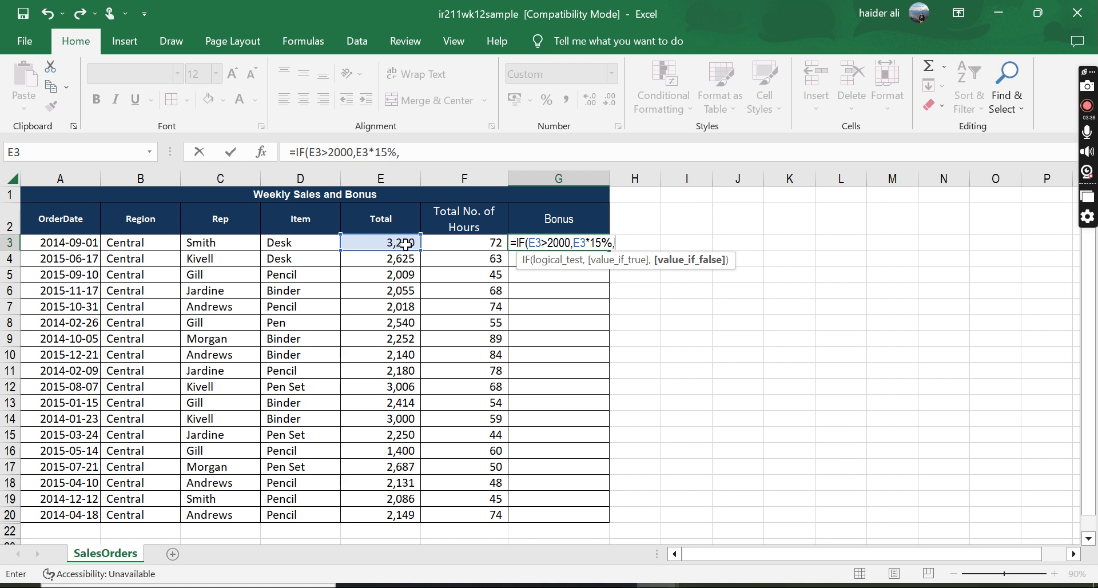
Complete the G3 formula with "Workhard" as the false value and fill it down through G20.
text("Workhar)
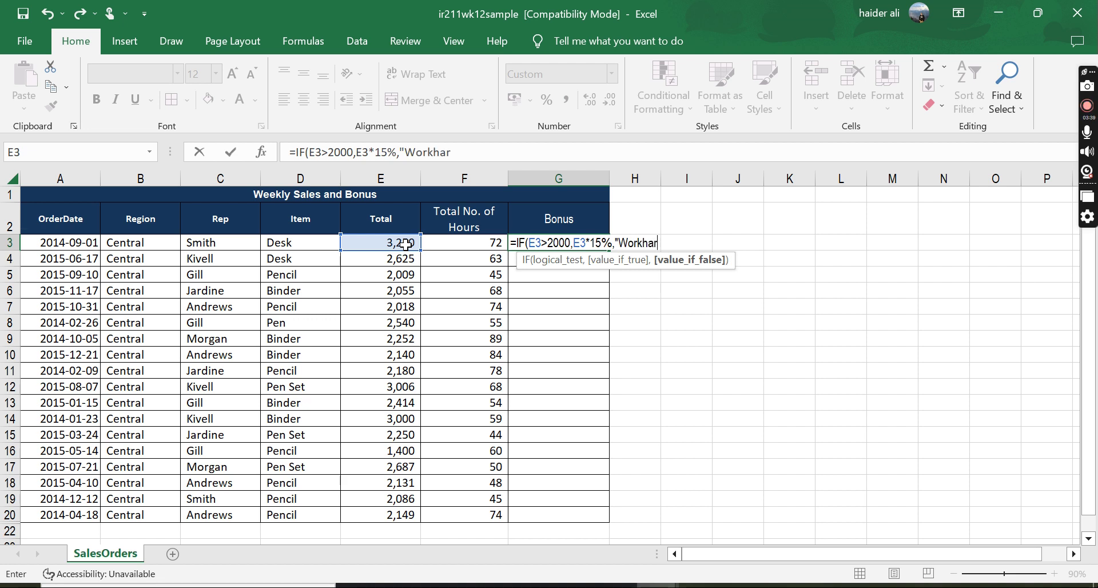
text(d"))
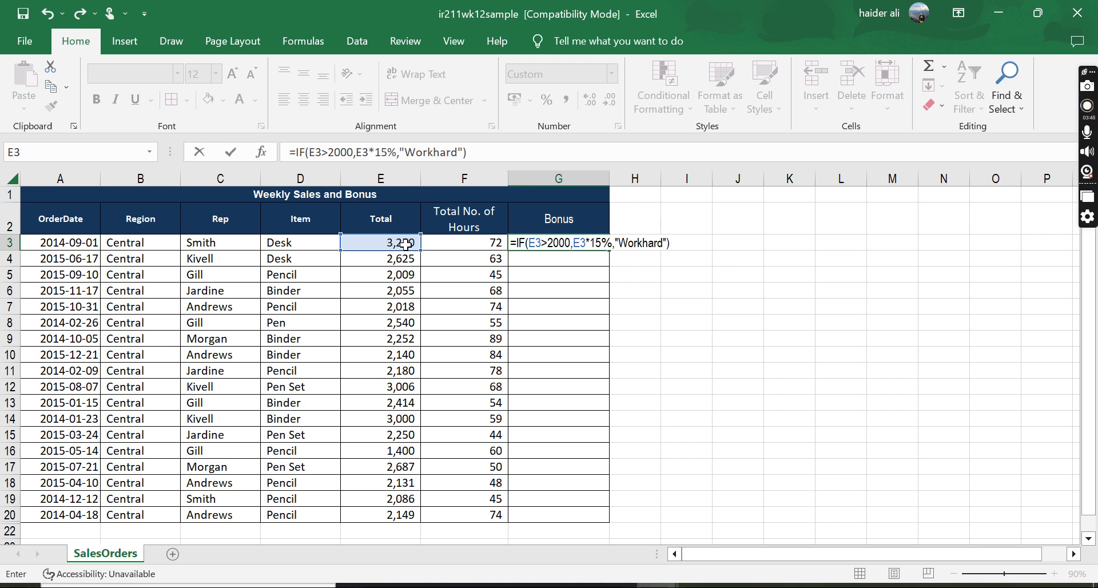
key(Return)
key(Up)
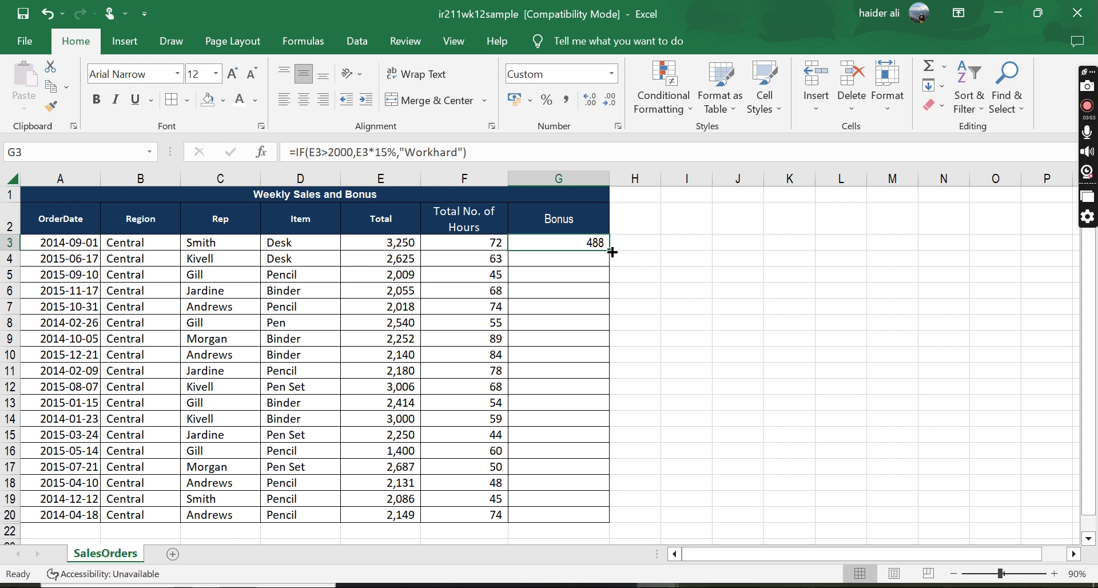
drag(611, 250, 602, 523)
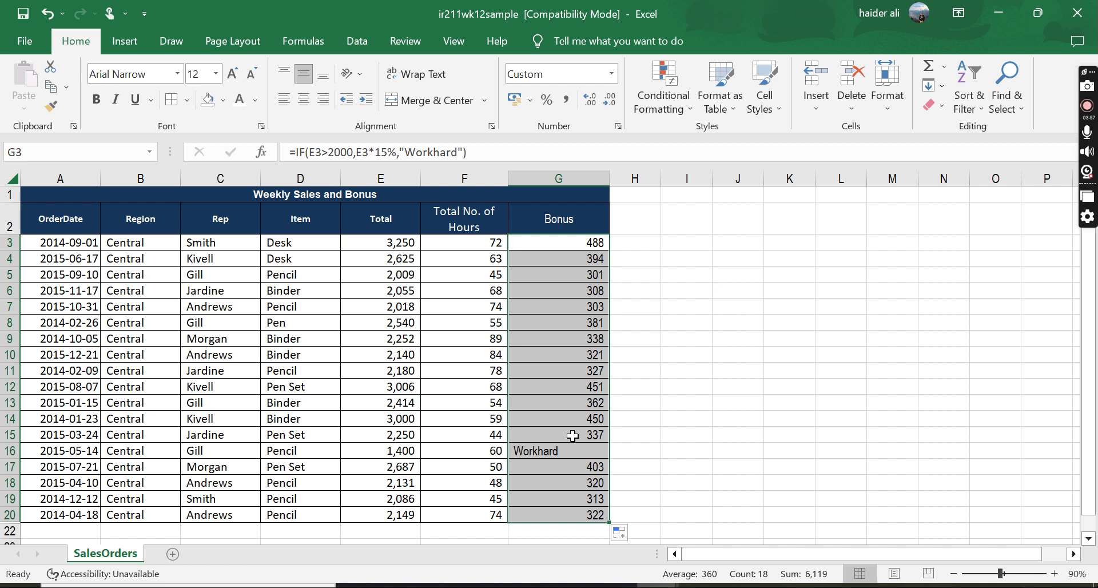
Review the Bonus formulas in G16 and G5 and the hours in F3:F20.
click(560, 451)
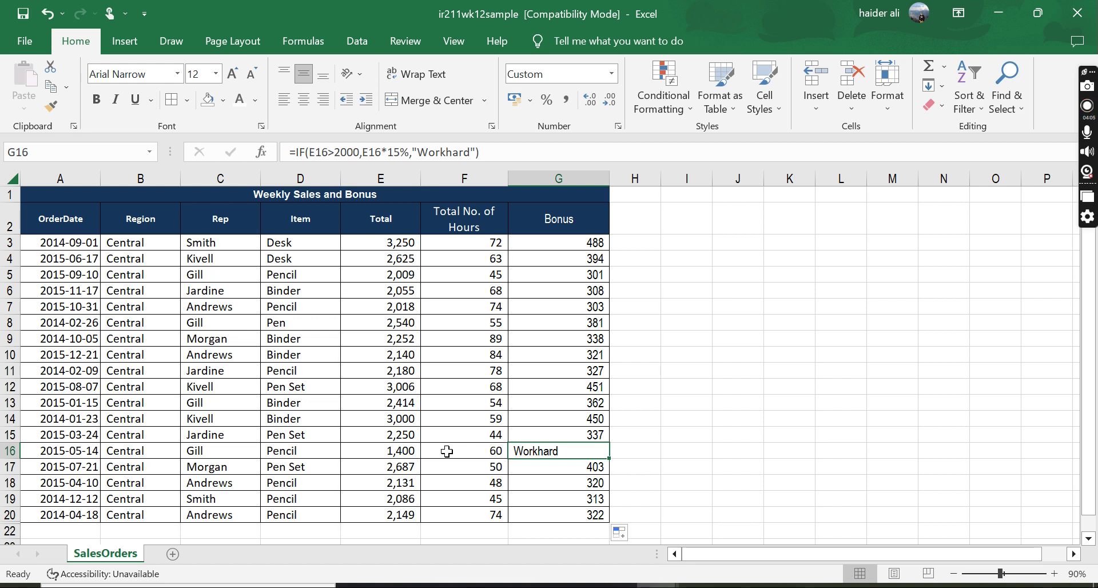
click(570, 271)
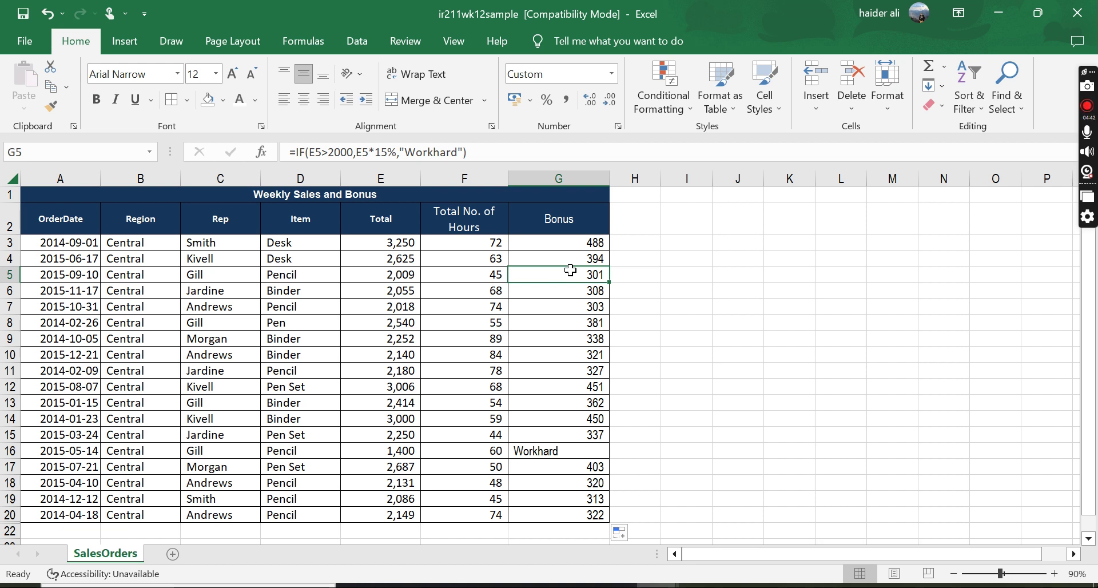
drag(477, 240, 473, 515)
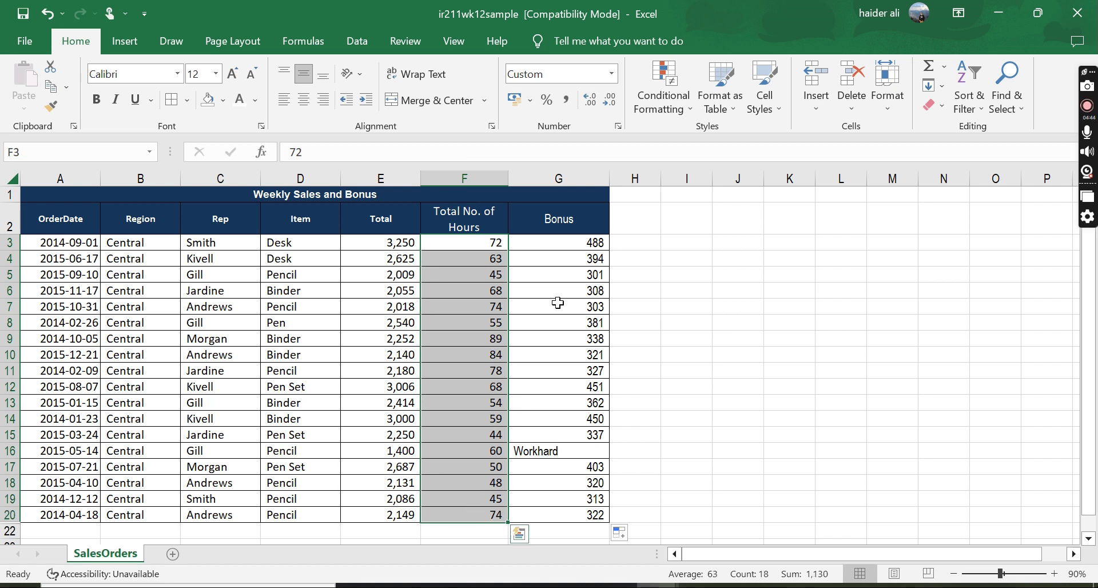
Clear the Bonus formulas from G3:G20 and return to cell G3.
click(565, 243)
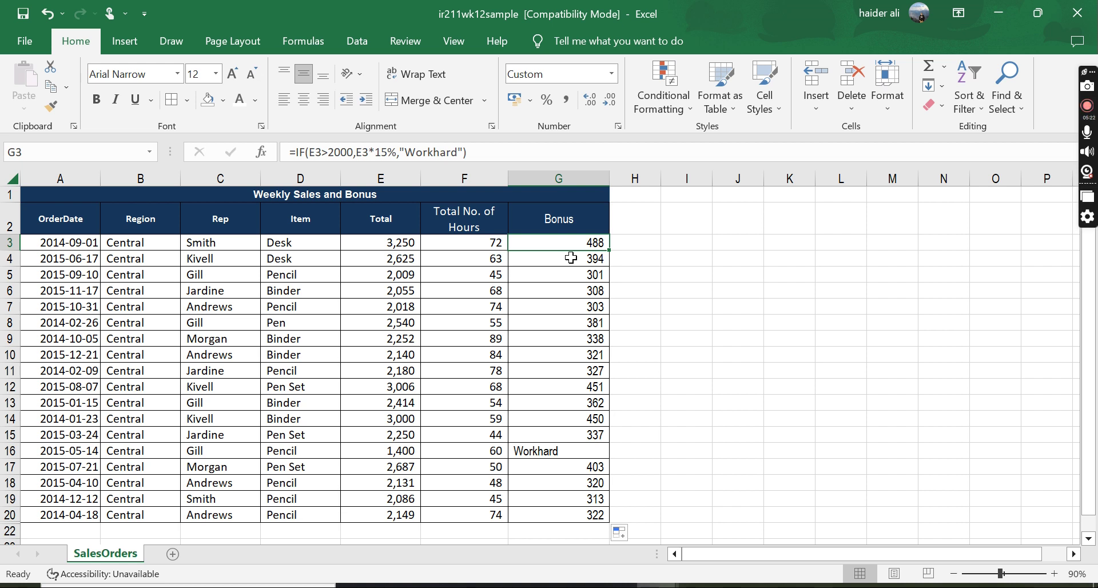
key(shift+Down)
key(shift+Down)
key(shift+Down)
key(shift+Down)
key(shift+Down)
key(shift+Down)
key(shift+Down)
key(shift+Down)
key(shift+Down)
key(shift+Down)
key(shift+Down)
key(shift+Down)
key(shift+Down)
key(shift+Down)
key(shift+Down)
key(shift+Down)
key(shift+Down)
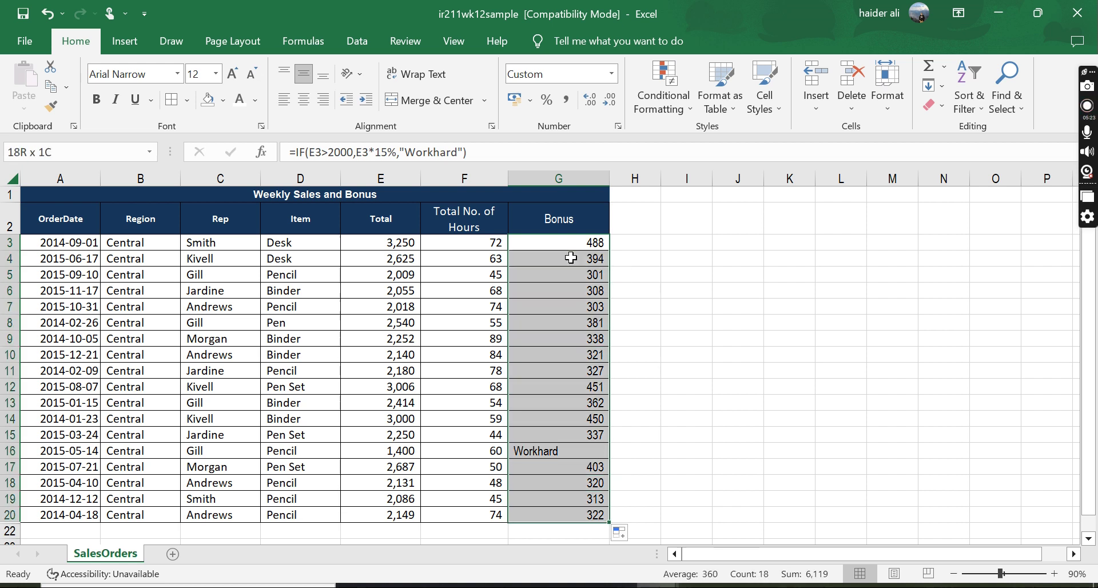
key(Delete)
key(Up)
key(Down)
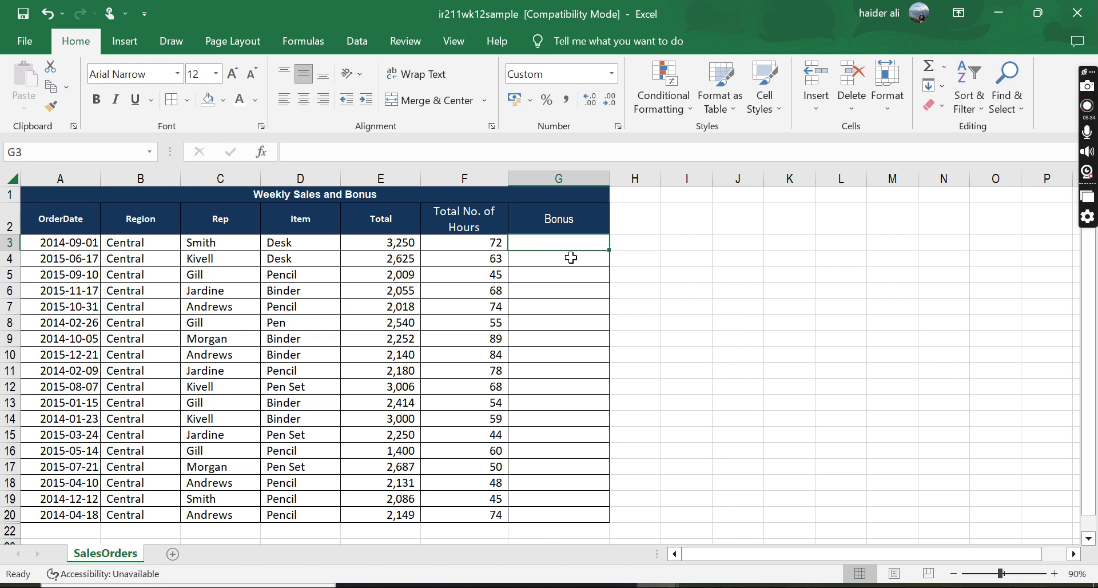
Start an IF formula in G3 with an AND function nested as its logical test.
text(=IF)
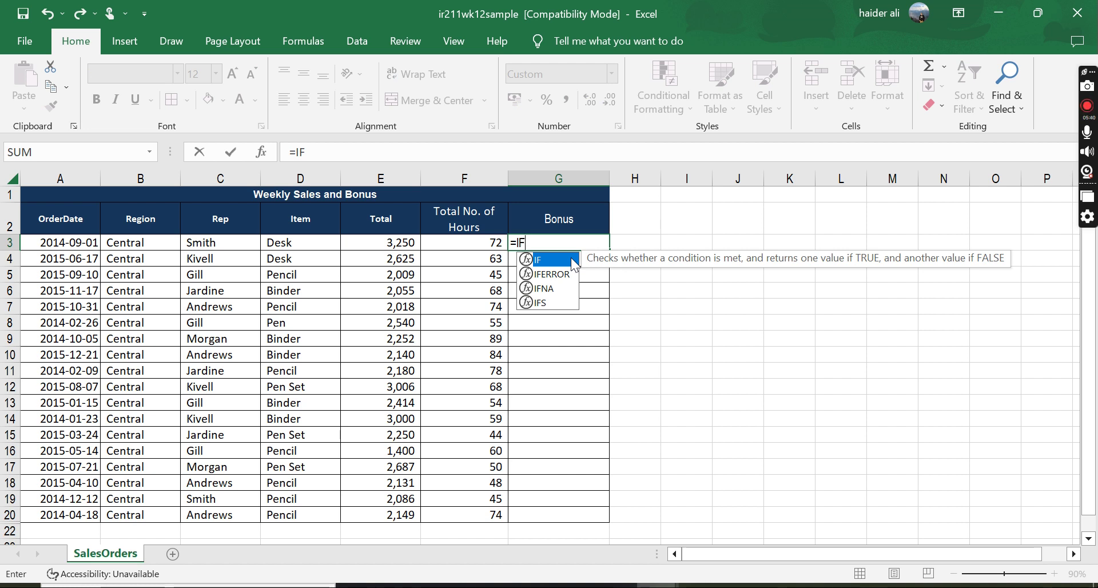
double_click(573, 260)
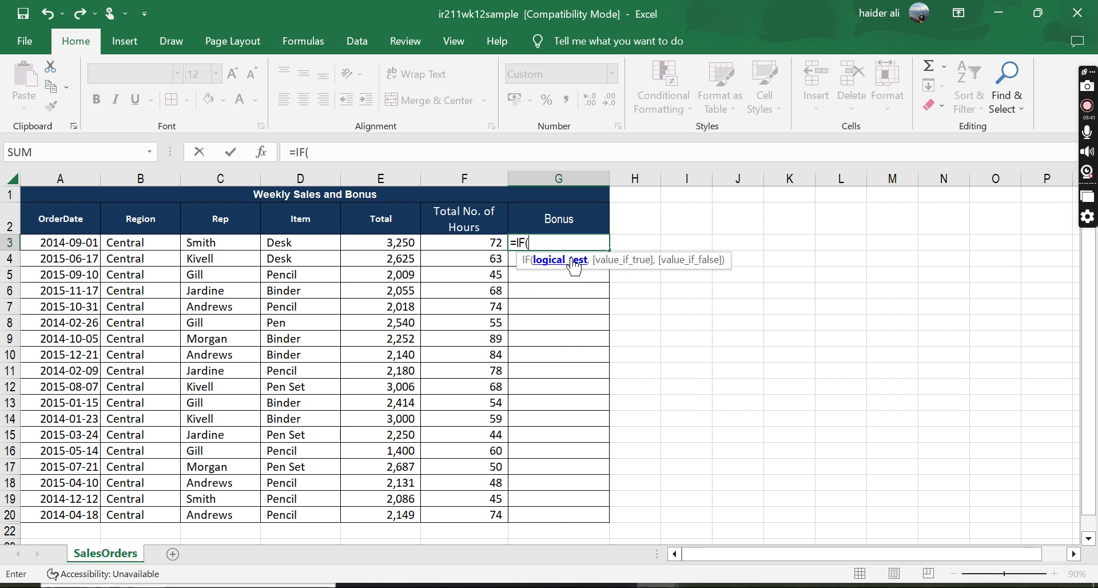
text(AND)
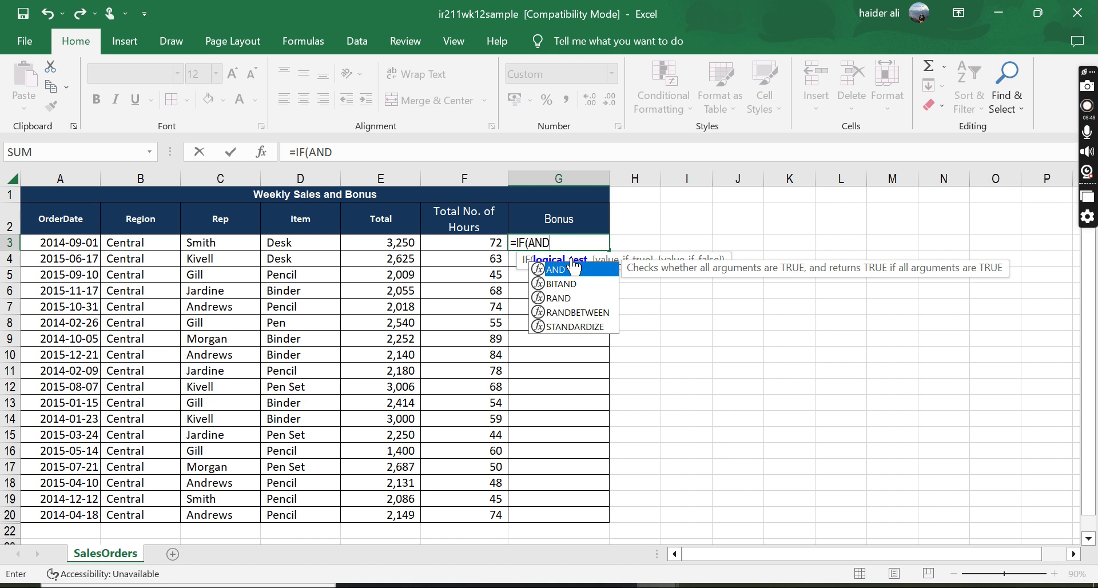
double_click(574, 267)
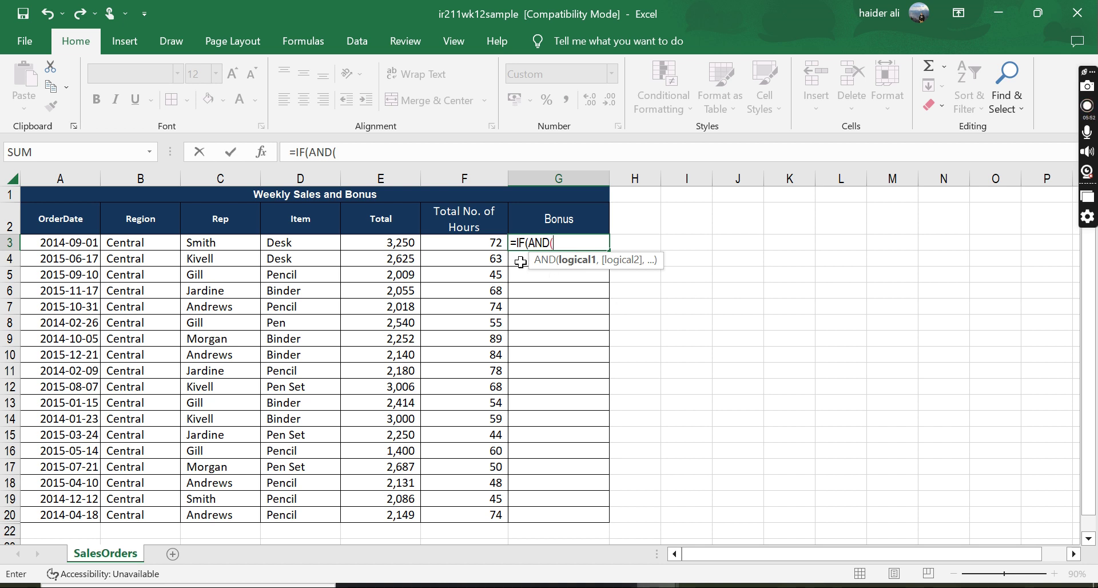
Erase the nested AND function, cutting the formula in G3 back to =IF.
key(BackSpace)
key(BackSpace)
key(BackSpace)
key(BackSpace)
key(BackSpace)
key(BackSpace)
text(F)
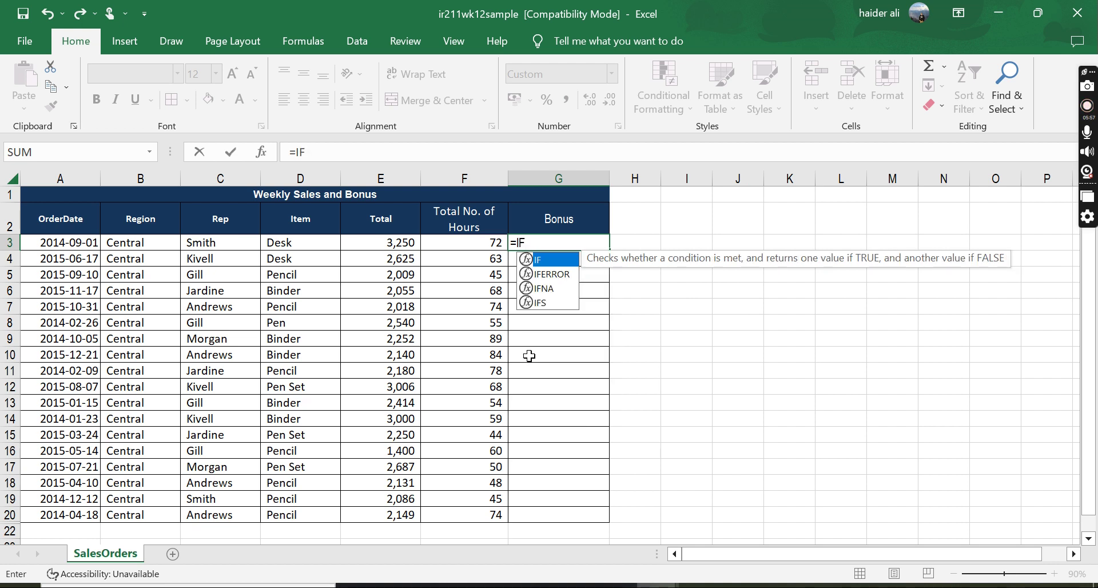
Nest an AND function in G3's IF logical test, with E3>2000 as its first condition.
text(()
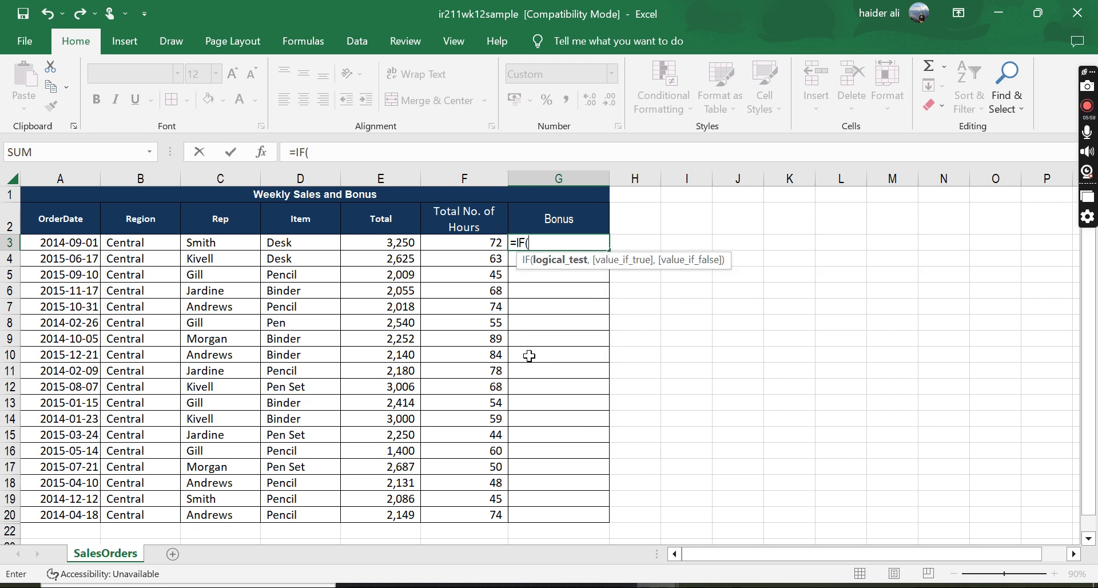
text(AND)
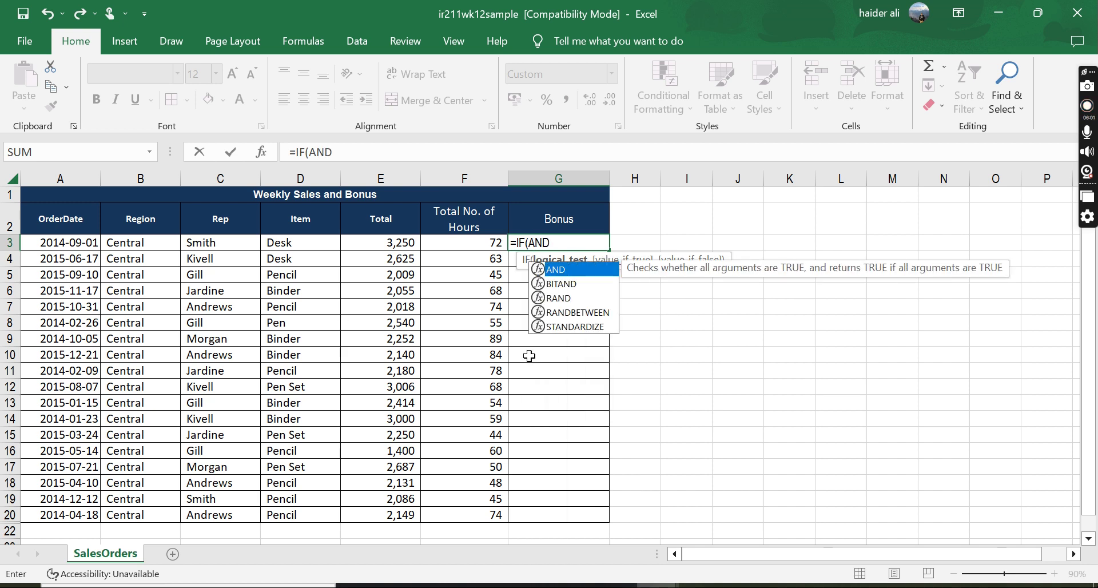
text(()
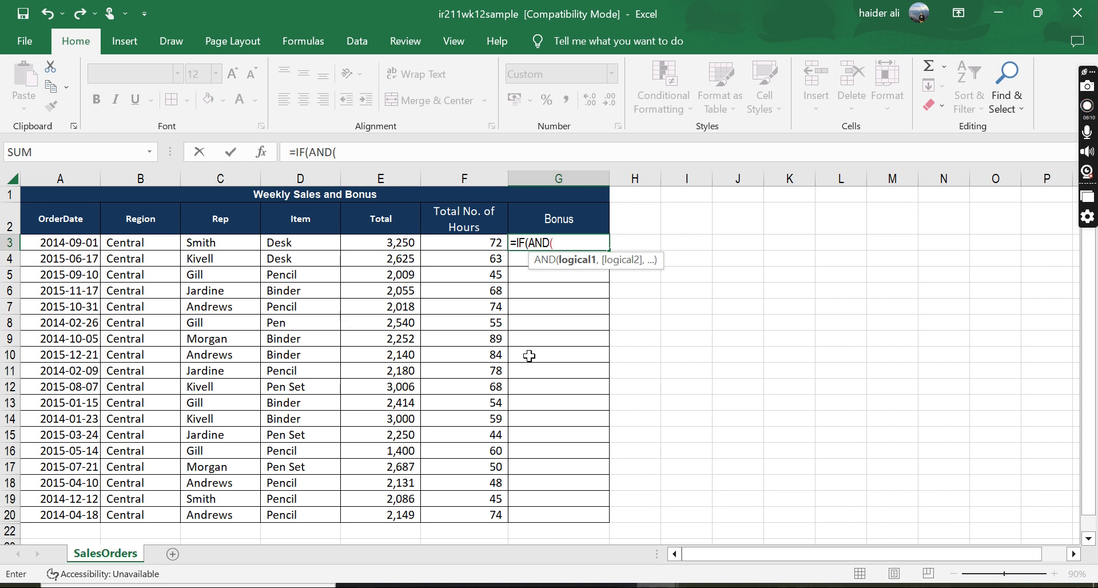
click(395, 242)
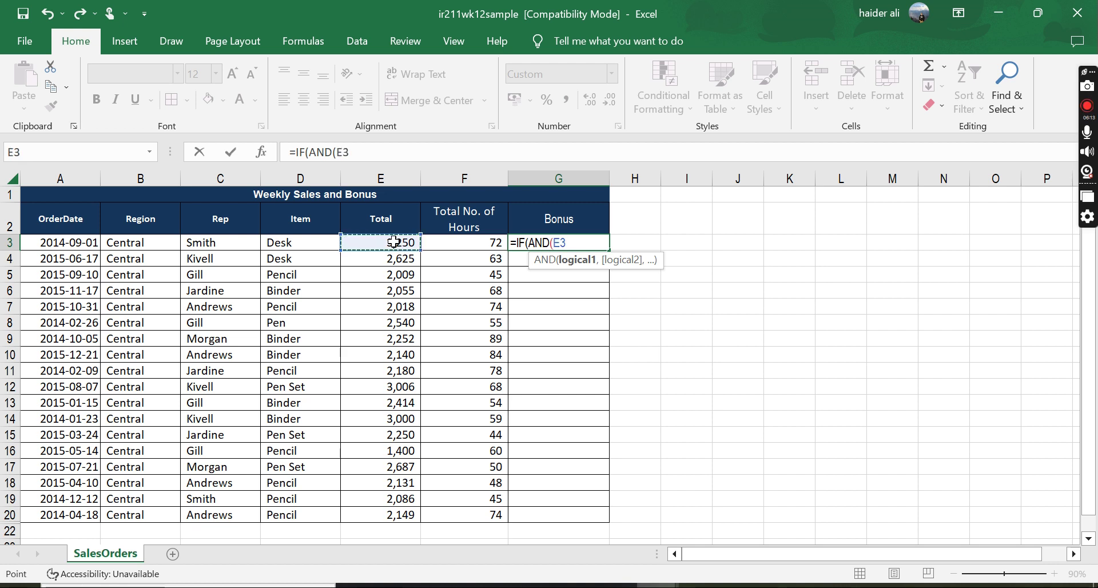
text(>2000)
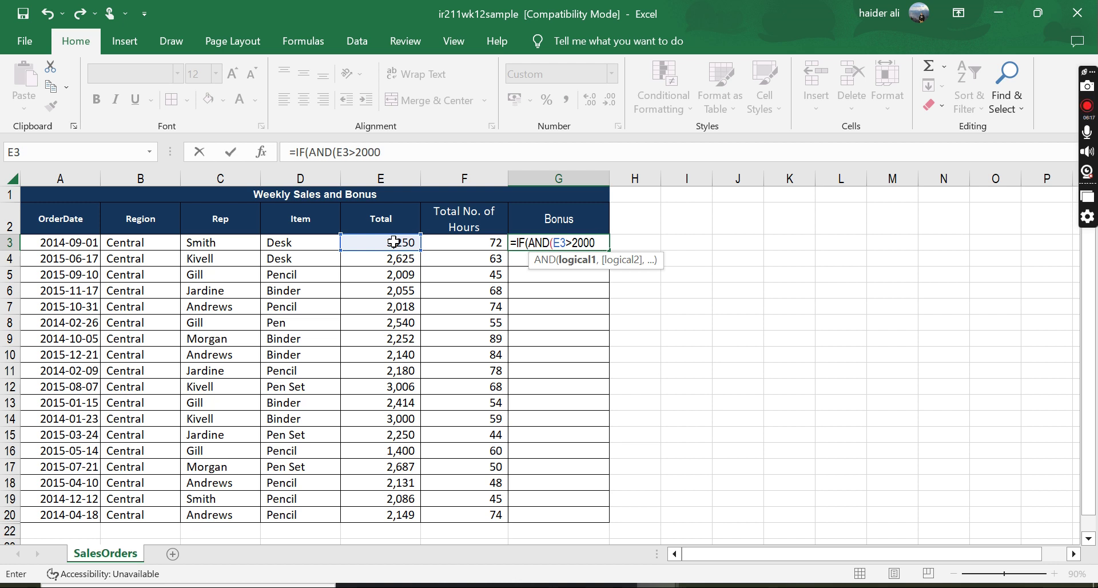
text(,)
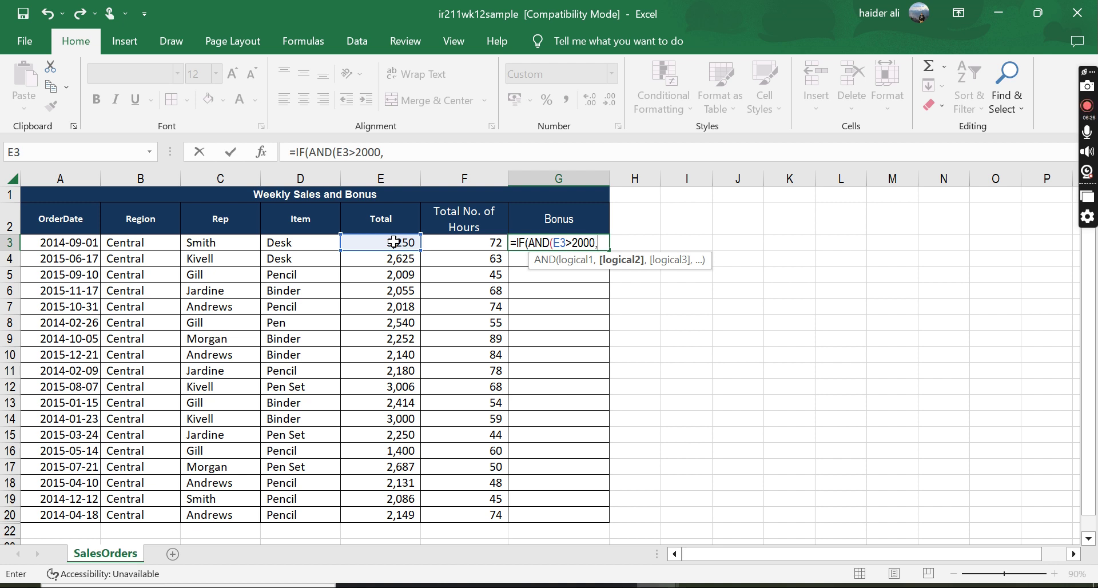
Add F3>50 as the second AND condition, close the AND function and try to enter the formula in G3.
click(478, 243)
text(>50)
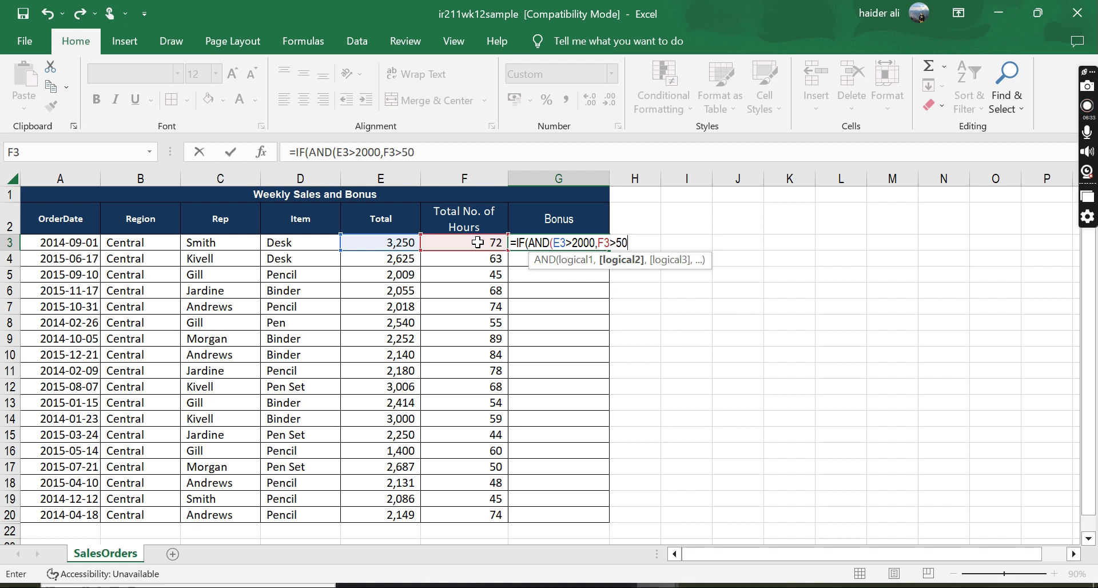
text())
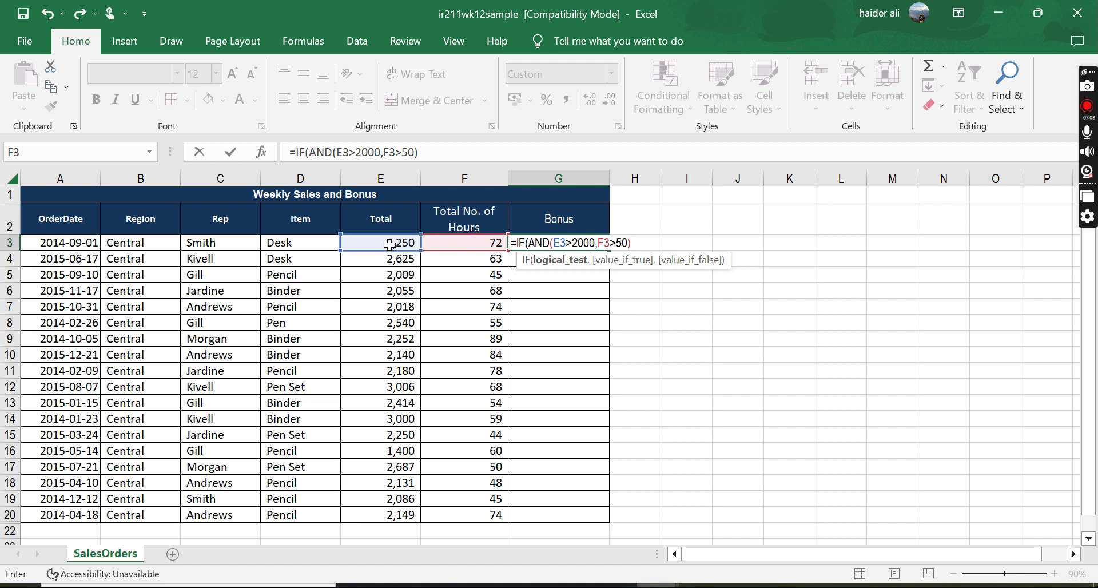
key(Return)
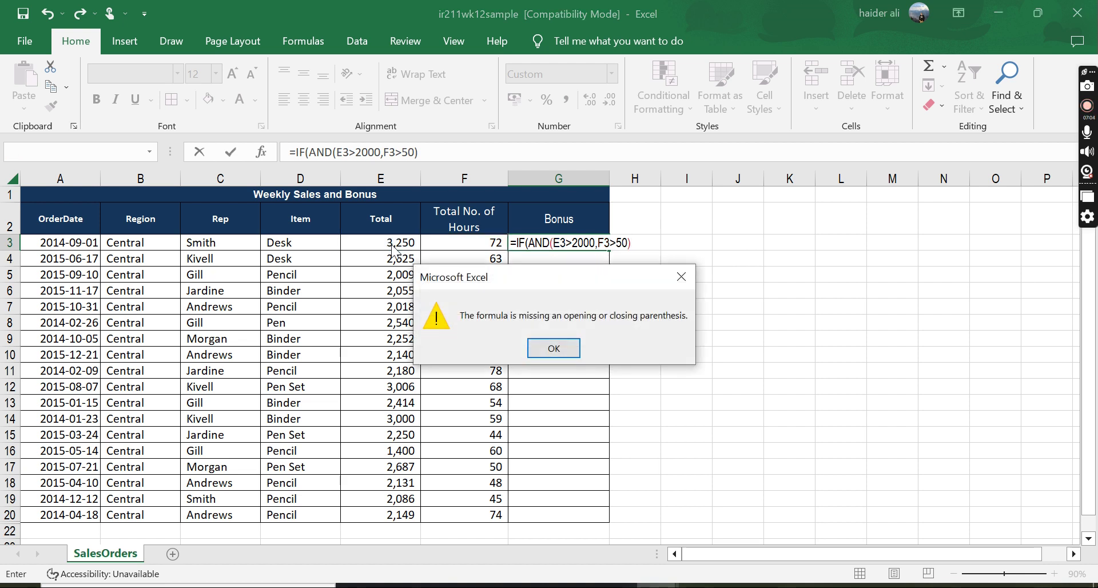
click(553, 348)
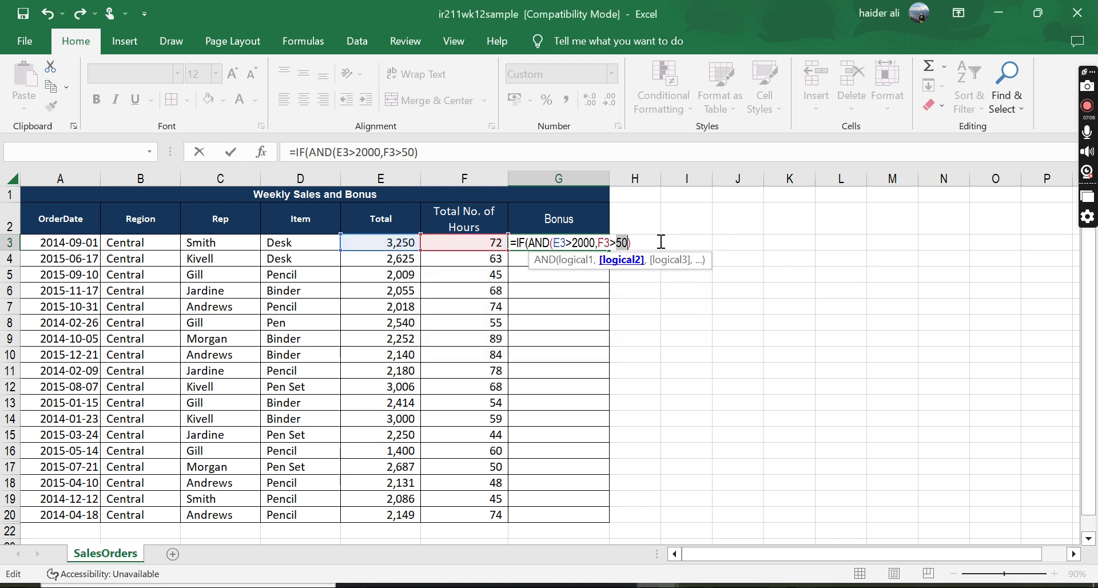
Complete the IF formula in G3 with E3*15% as the true value and "WorkHard" as the false value.
click(642, 244)
text(,)
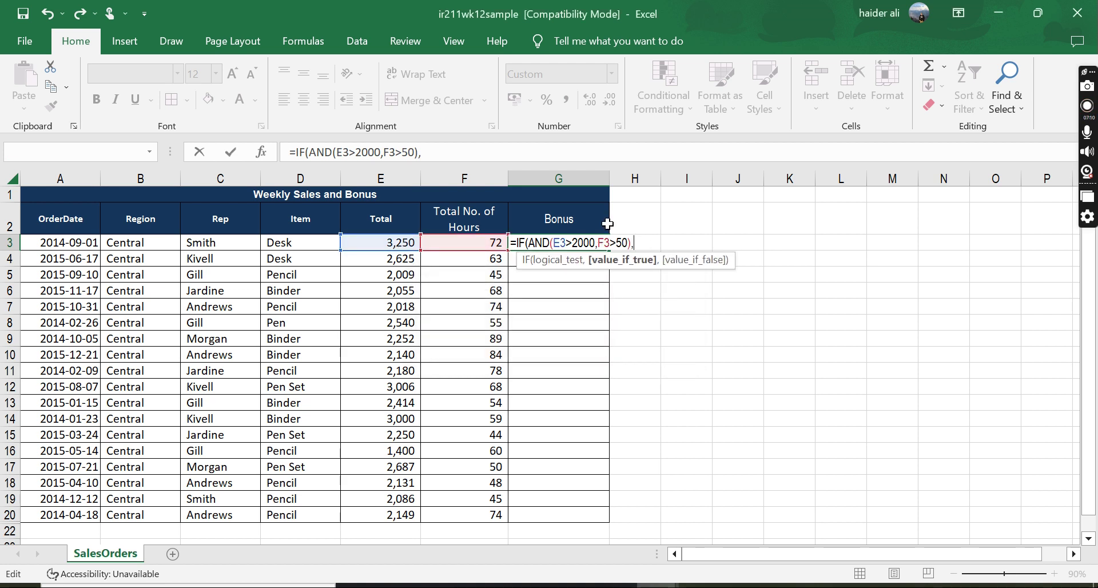
click(392, 244)
text(*15%,"WorkHard"))
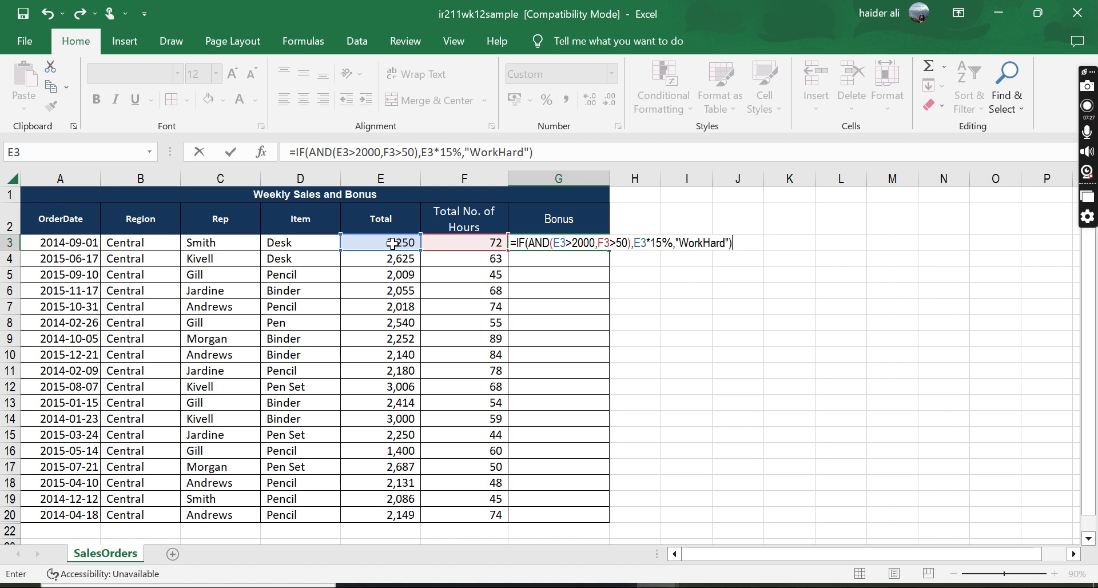
key(Return)
key(Up)
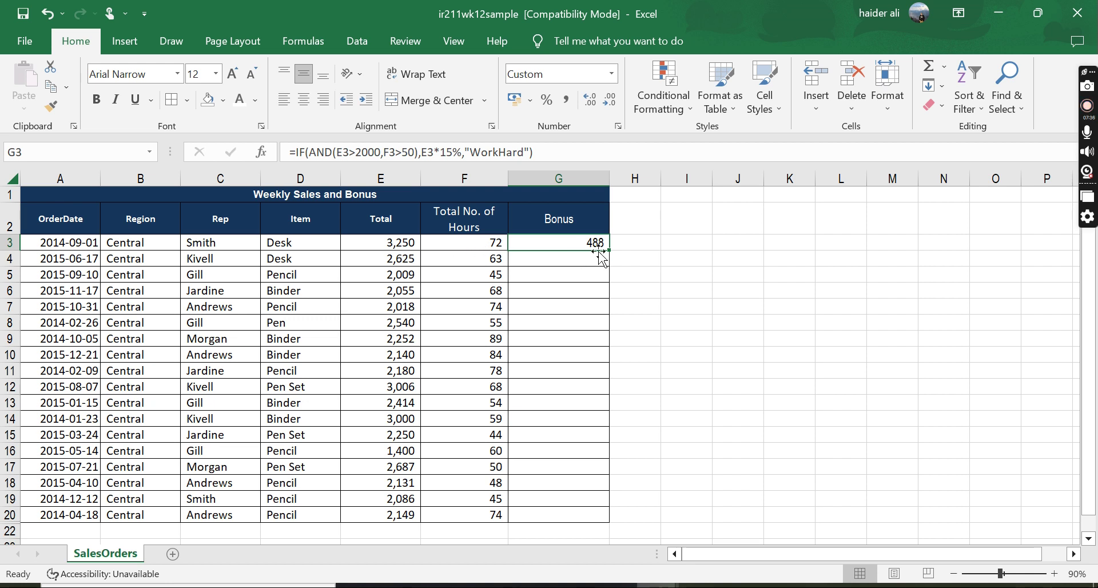
Fill the IF/AND Bonus formula from G3 down to G20 and check the copies in G15 and G10.
drag(608, 252, 602, 521)
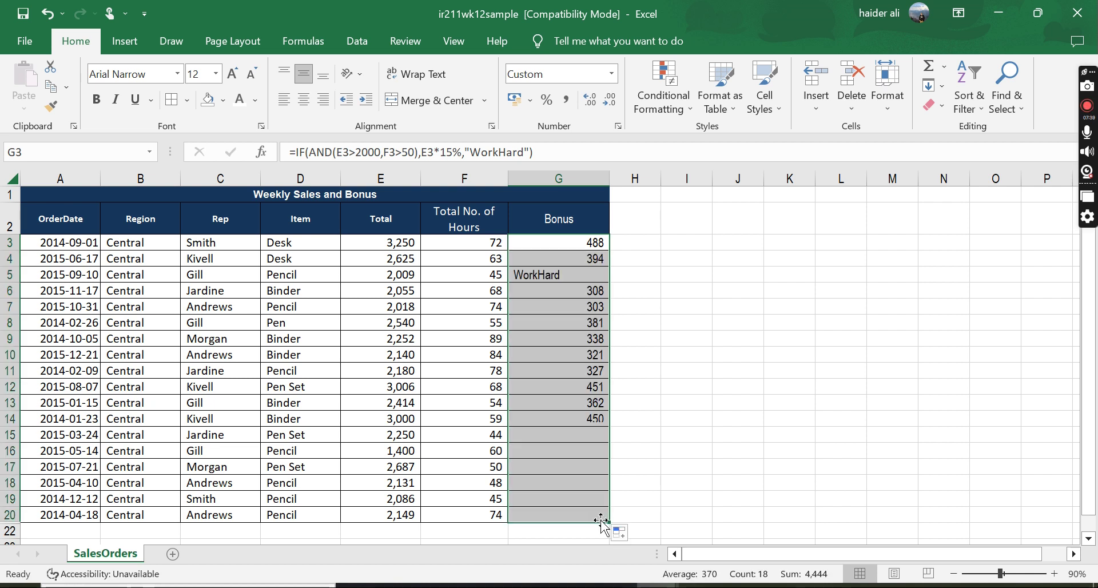
click(538, 436)
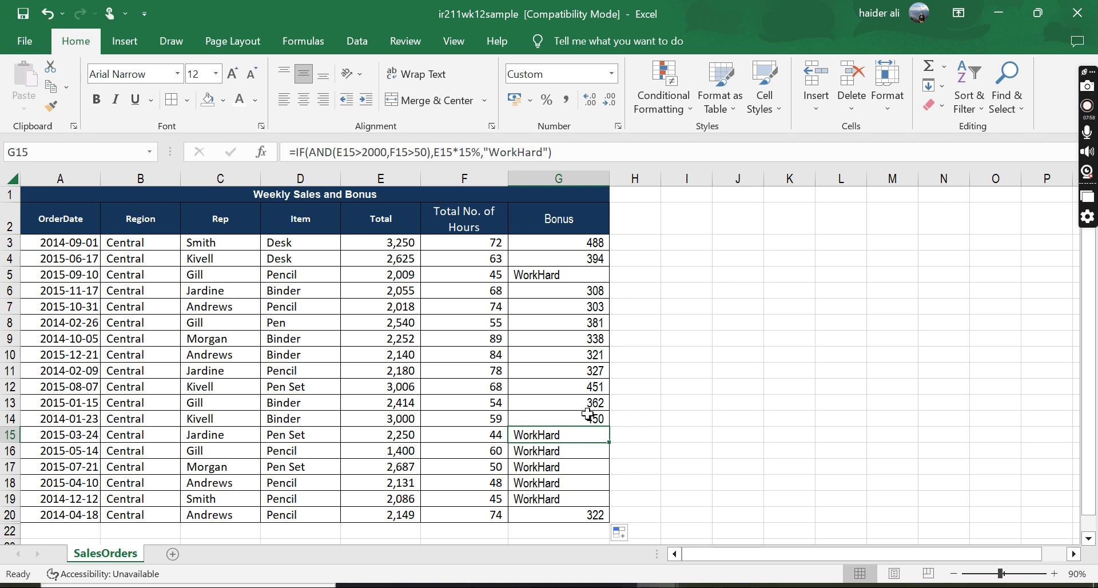
click(565, 359)
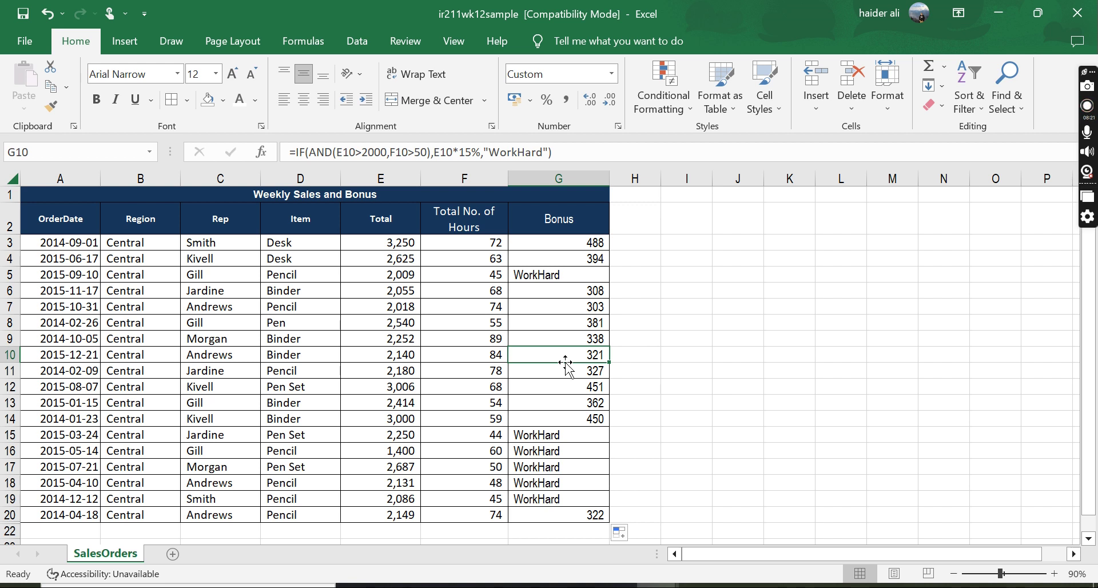
Replace AND with OR in the G3 formula, making it =IF(OR(E3>2000,F3>50),E3*15%,"WorkHard").
click(577, 244)
click(333, 151)
key(BackSpace)
key(BackSpace)
key(BackSpace)
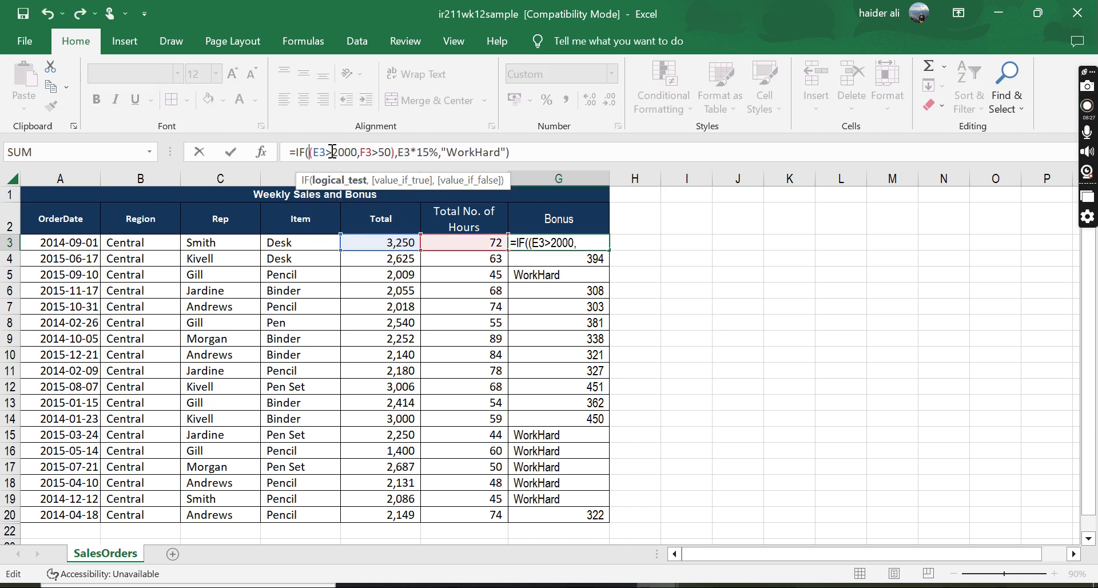
text(OR)
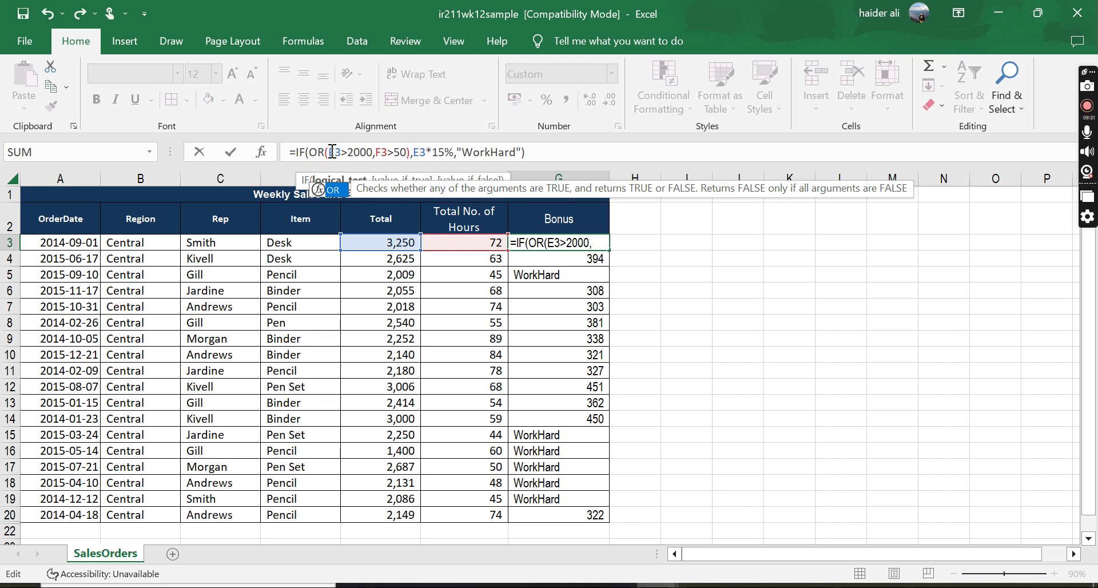
key(Return)
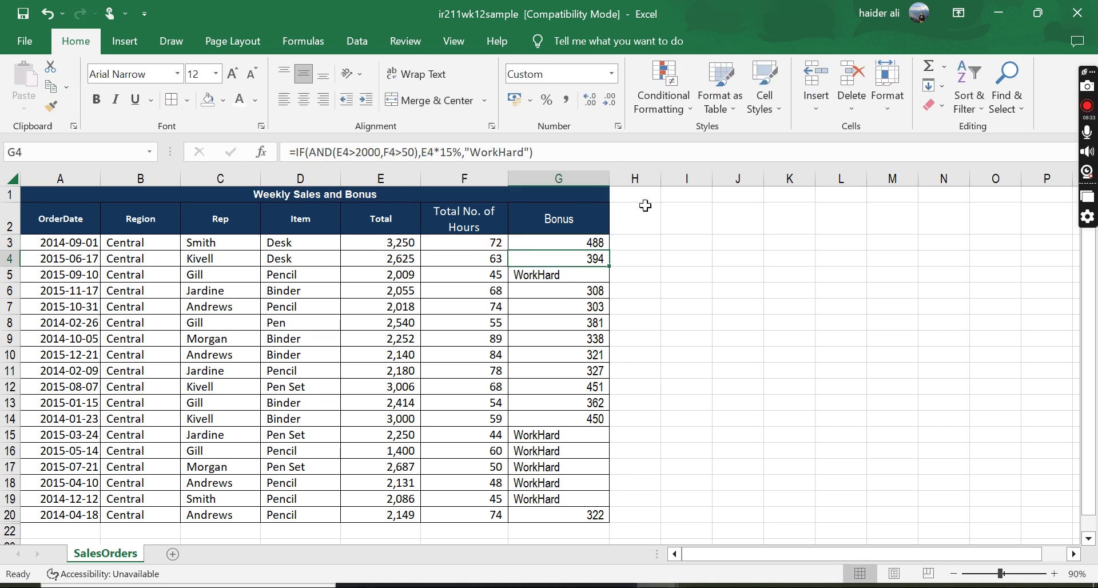
Fill the IF/OR Bonus formula from G3 down to G20 and check the copy in G14.
click(601, 243)
drag(609, 251, 605, 517)
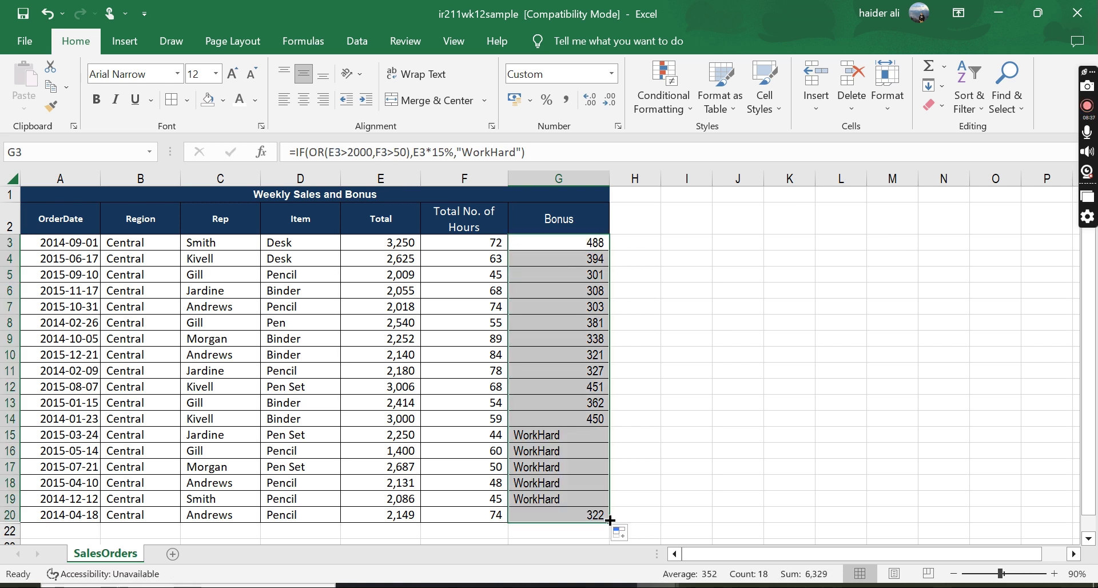
click(575, 422)
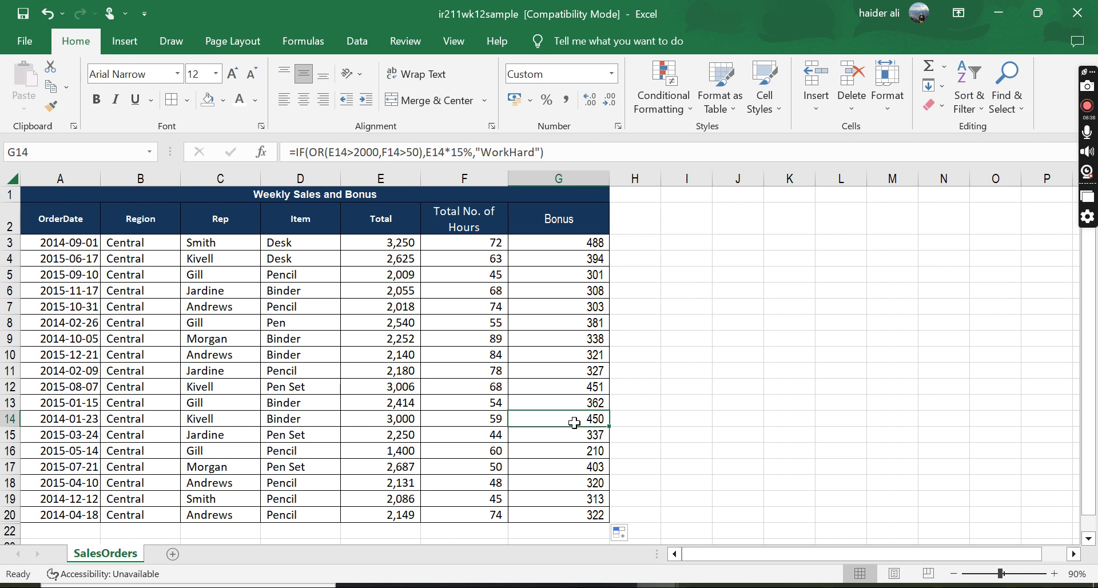